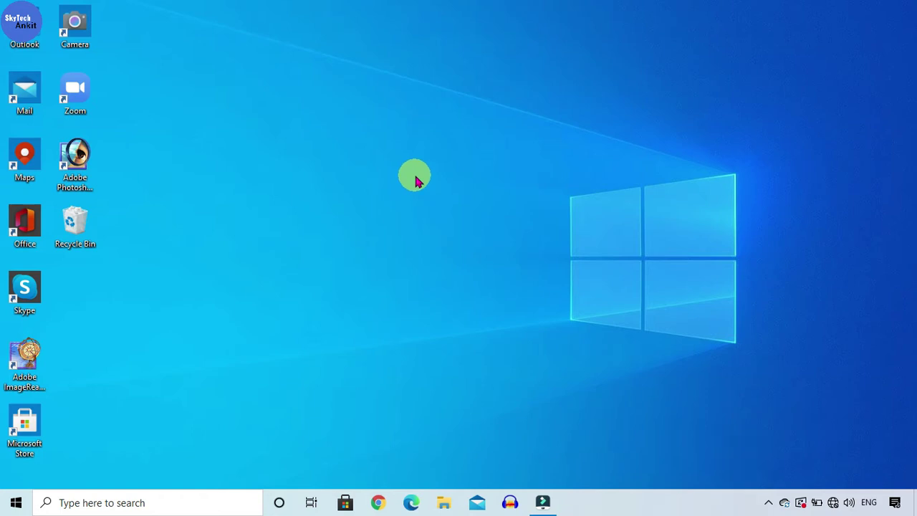
Step: Set the starry night picture with the green tent as the desktop background in the personalization settings
right_click(417, 179)
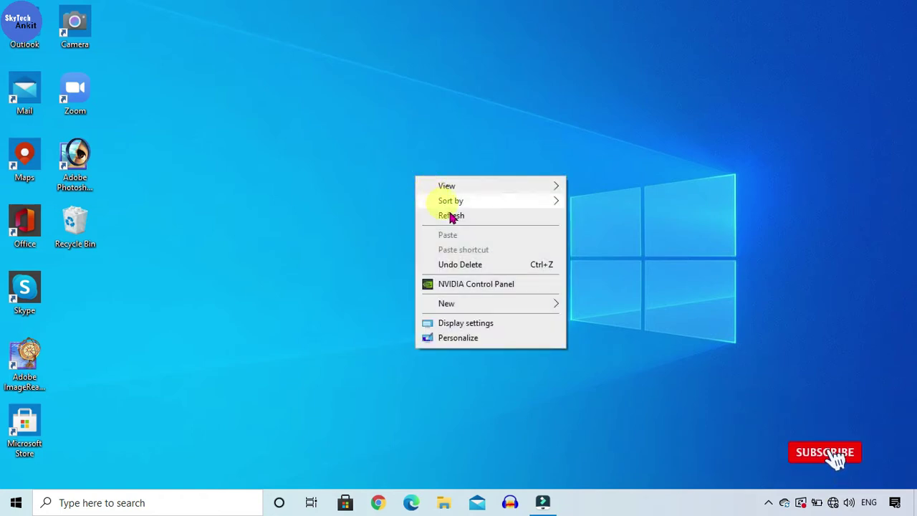
click(459, 340)
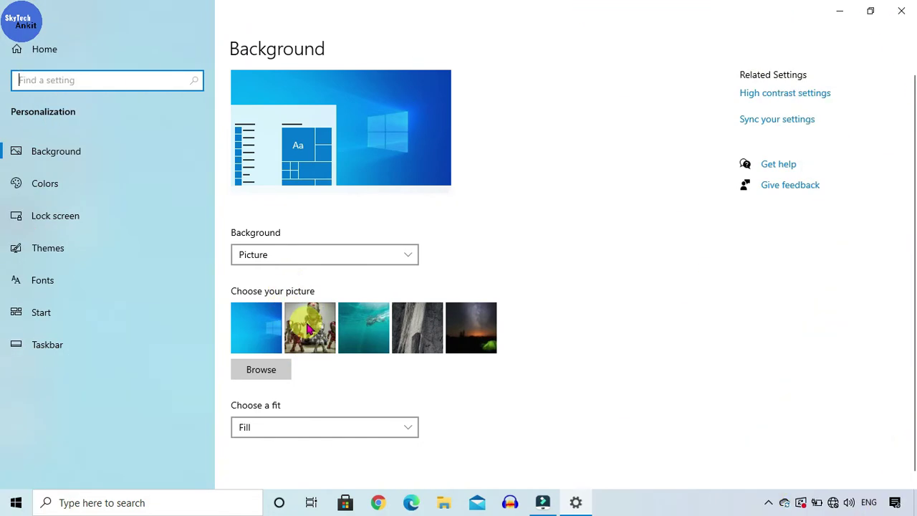
click(264, 330)
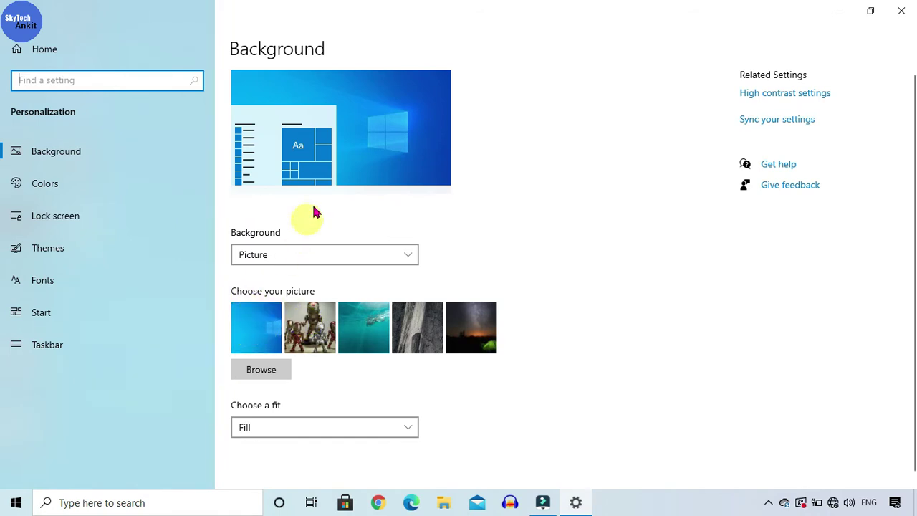
click(378, 140)
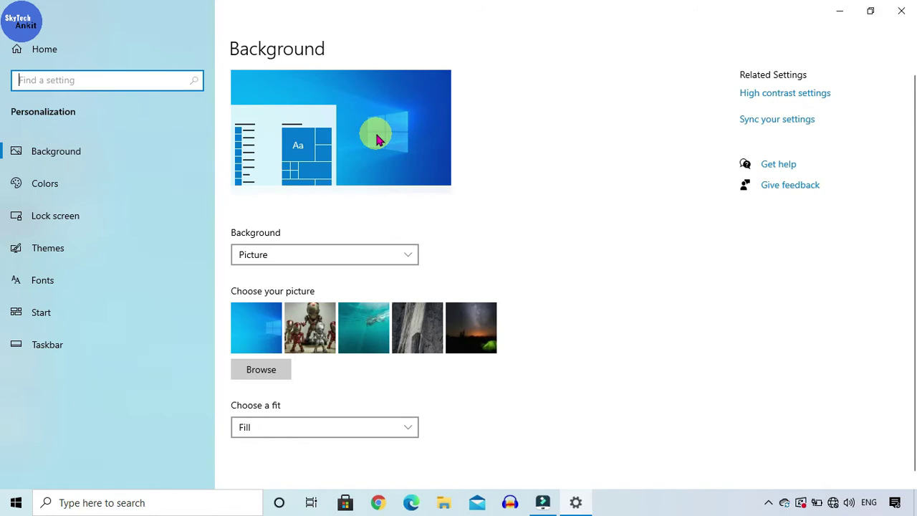
click(380, 175)
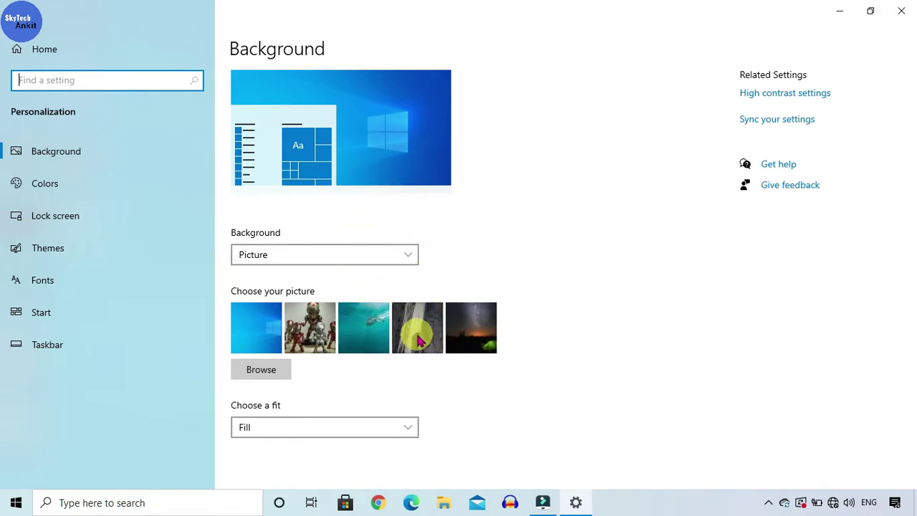
click(473, 335)
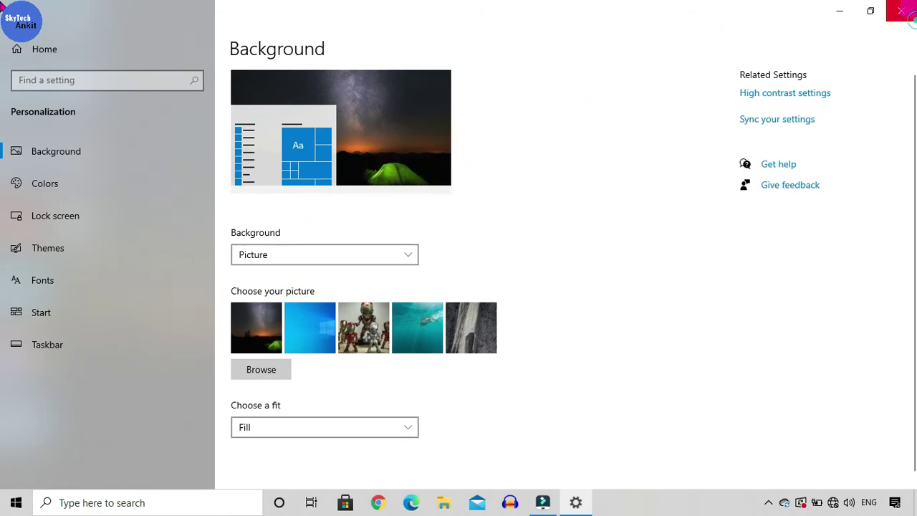
click(904, 11)
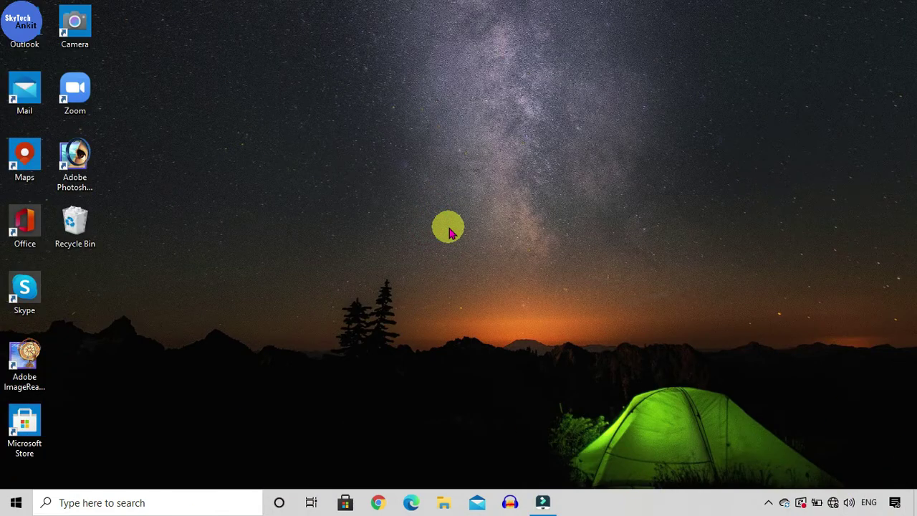
Step: Browse to the Downloads folder from the background personalization settings and choose daisy-6159114_1920.jpg as the desktop background
right_click(450, 233)
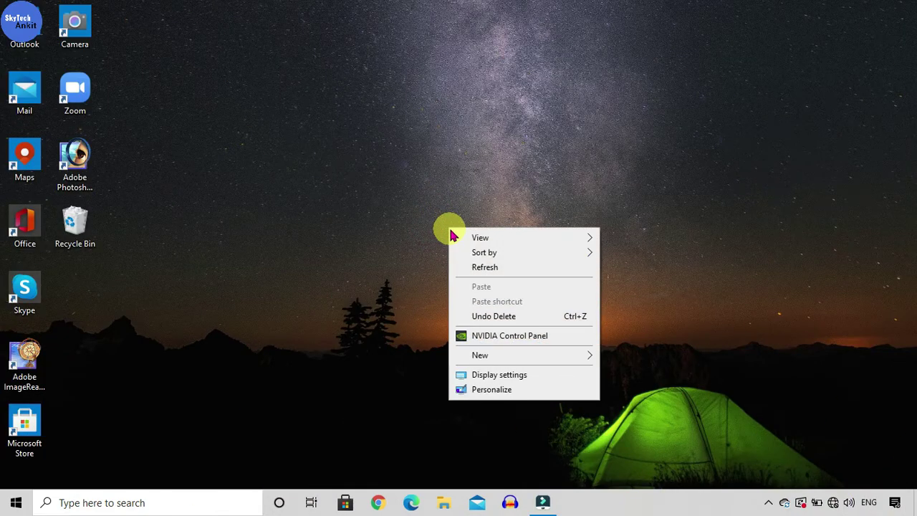
click(495, 389)
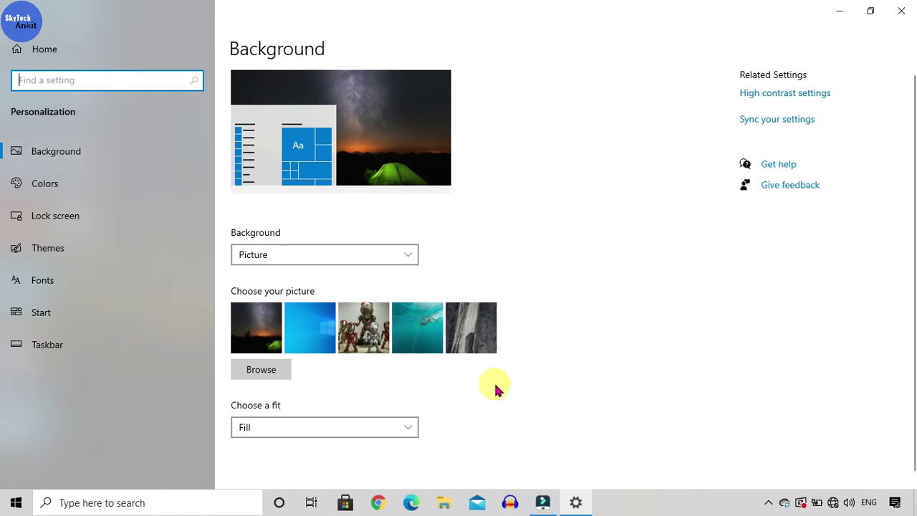
click(261, 369)
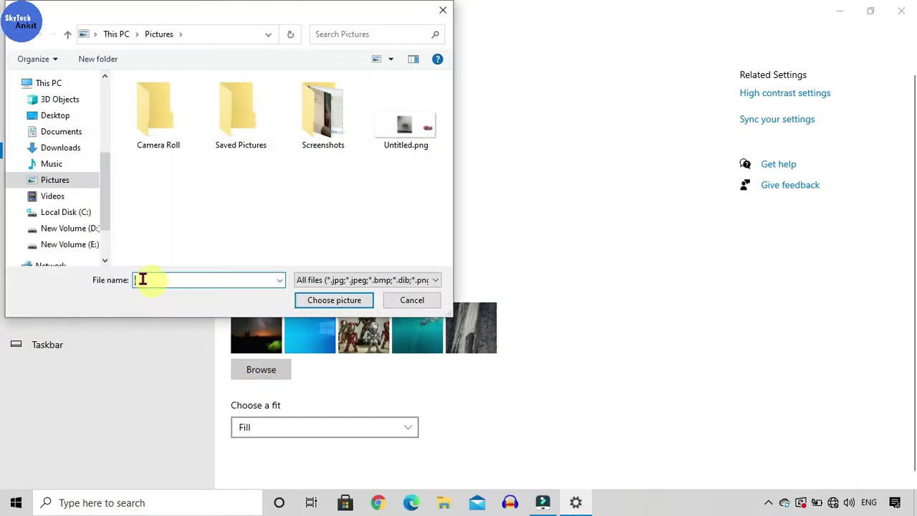
drag(106, 222, 107, 189)
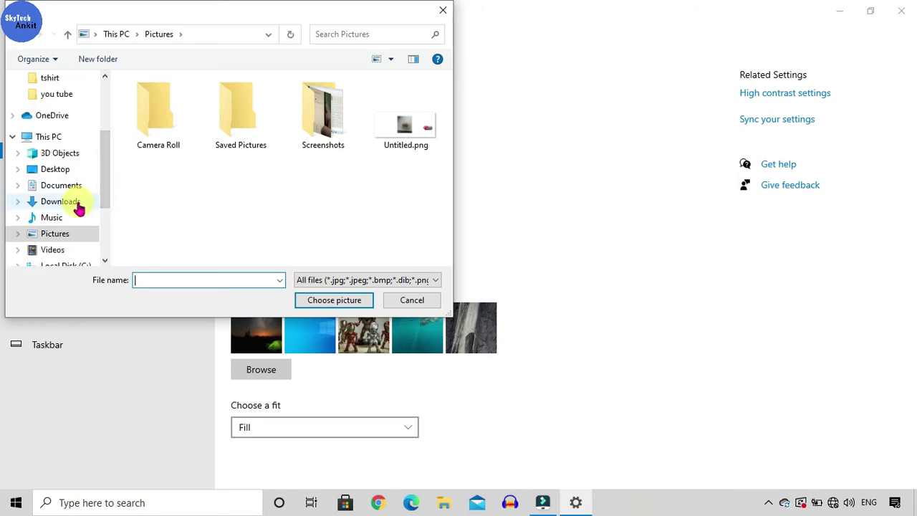
click(78, 204)
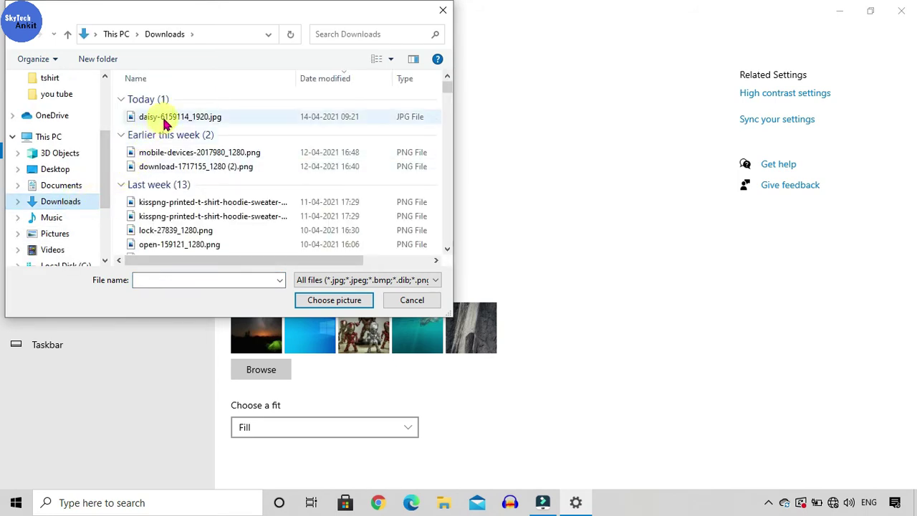
click(165, 120)
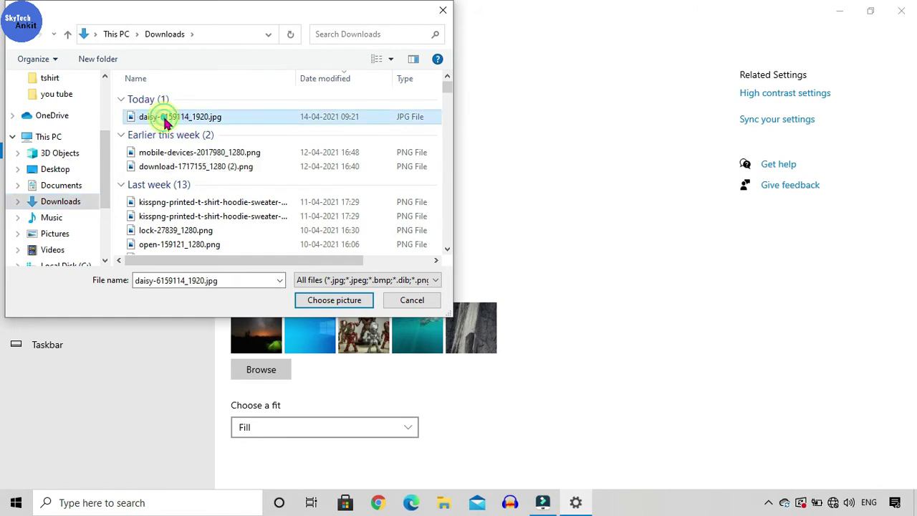
click(335, 300)
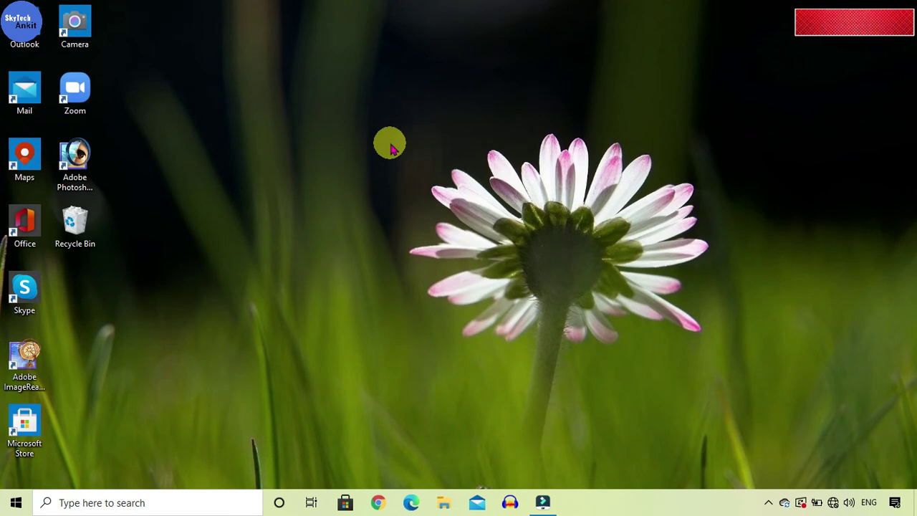
Step: Browse from the background settings to the second folder on New Volume (D:) and set IMG_20210123_171416_947.jpg as the desktop background
right_click(391, 147)
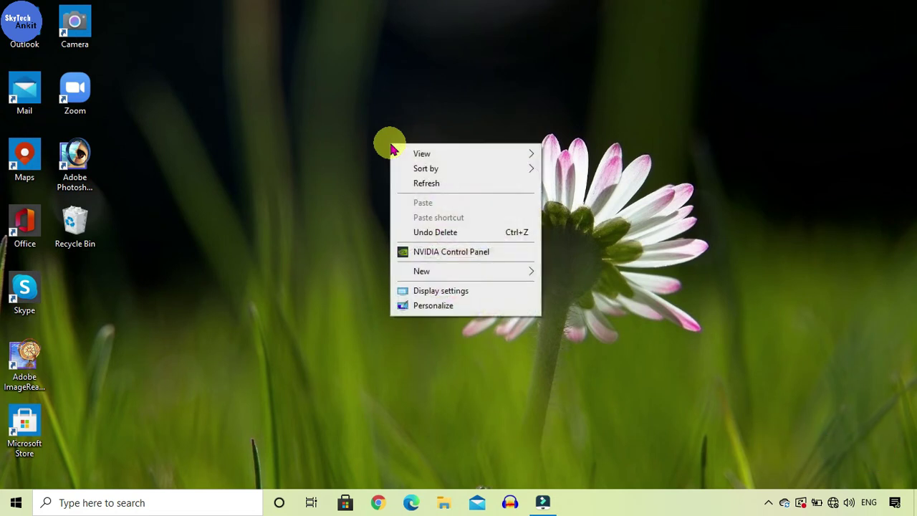
click(439, 306)
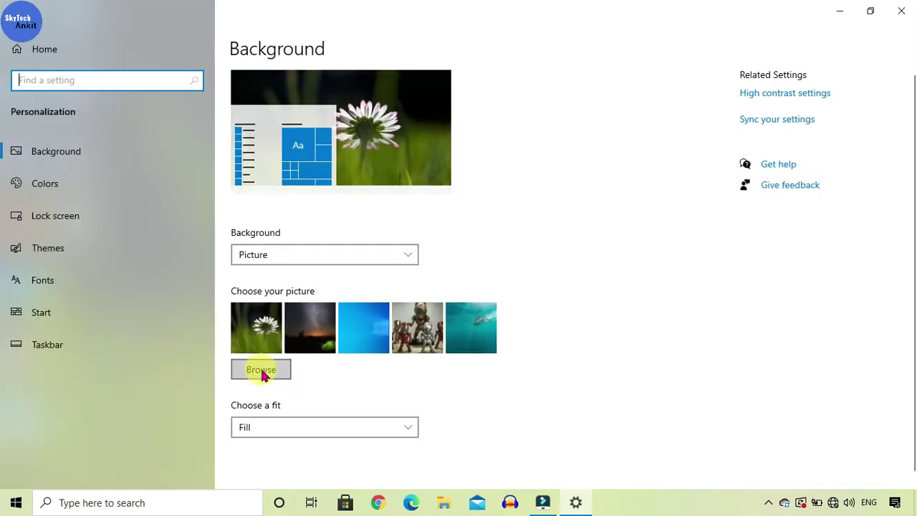
click(261, 370)
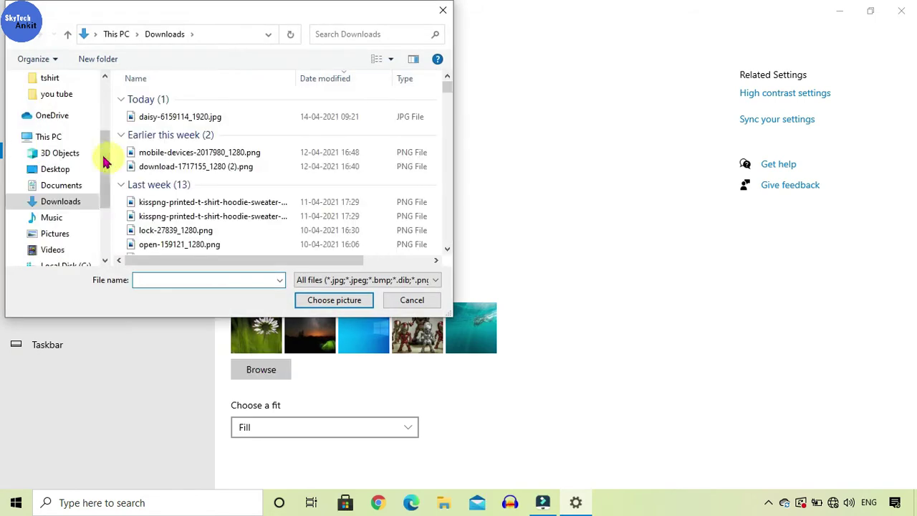
drag(104, 185, 82, 230)
click(79, 228)
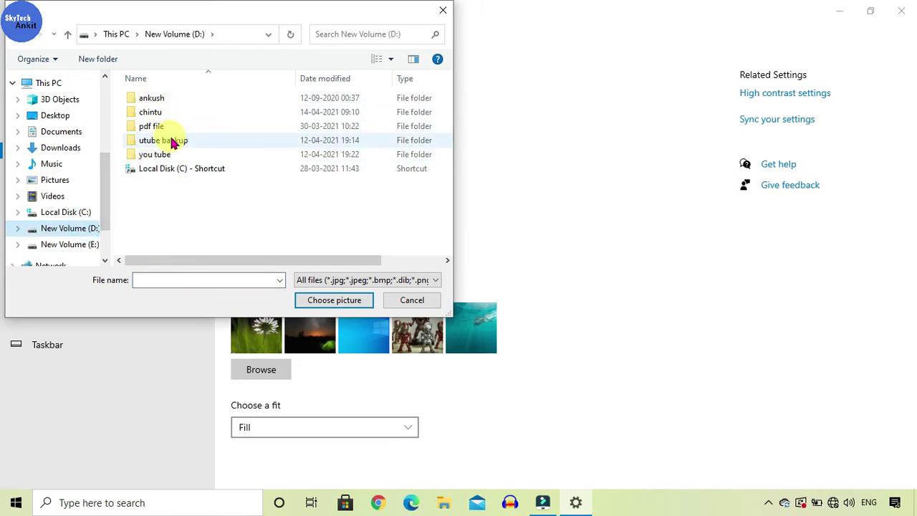
double_click(171, 112)
click(156, 192)
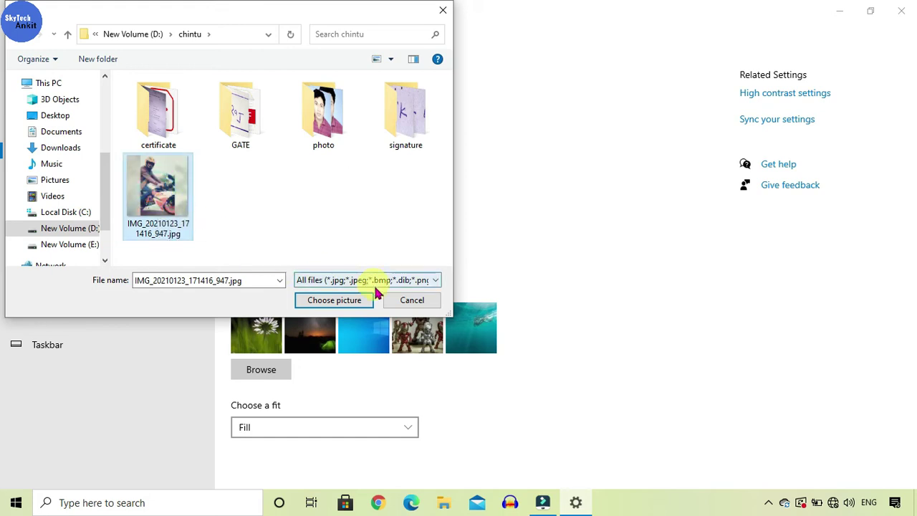
click(347, 304)
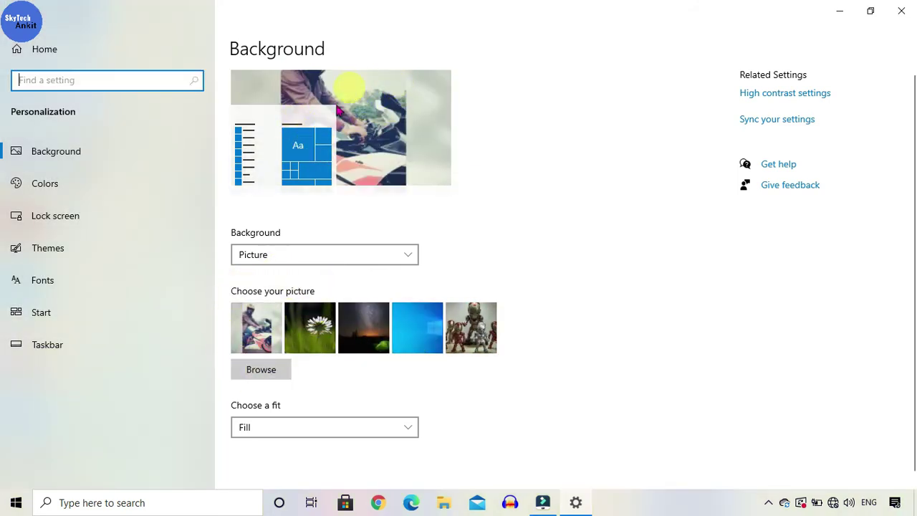
click(901, 10)
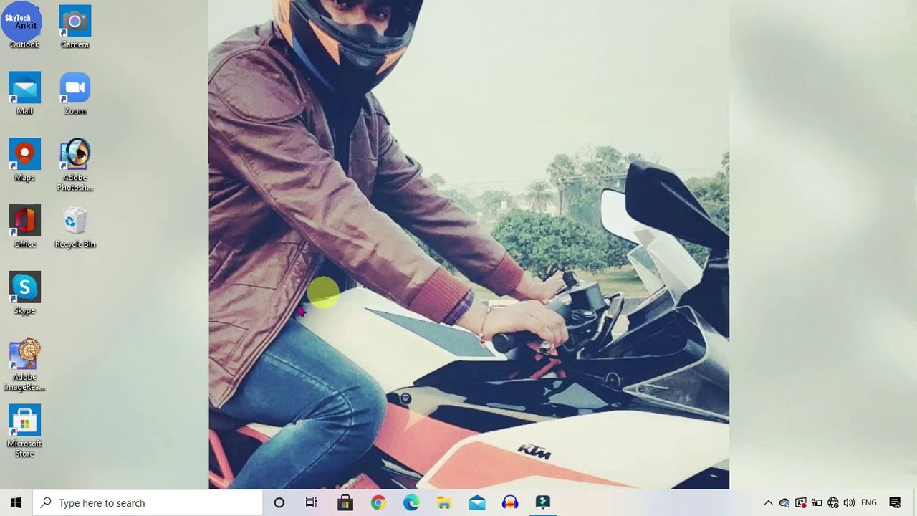
Step: Open Personalization from the main Windows Settings and set the Iron Man figures picture as the desktop background
click(16, 503)
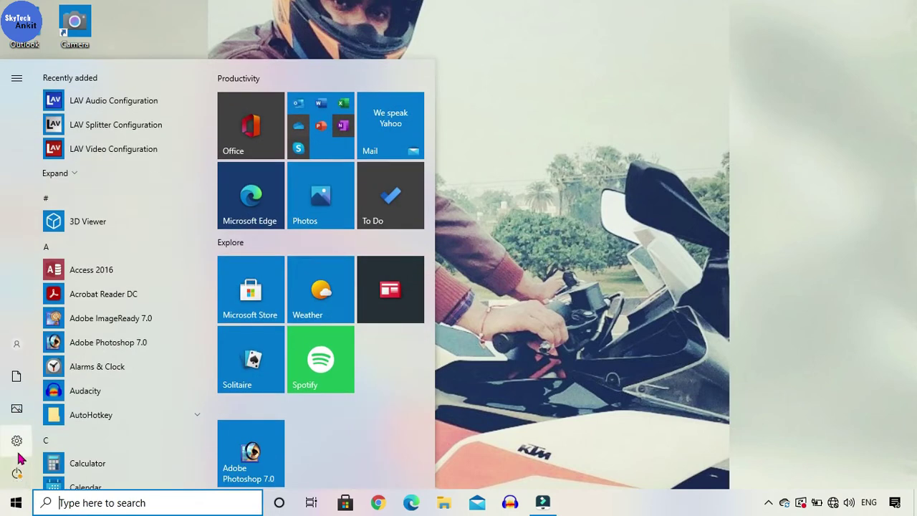
click(18, 443)
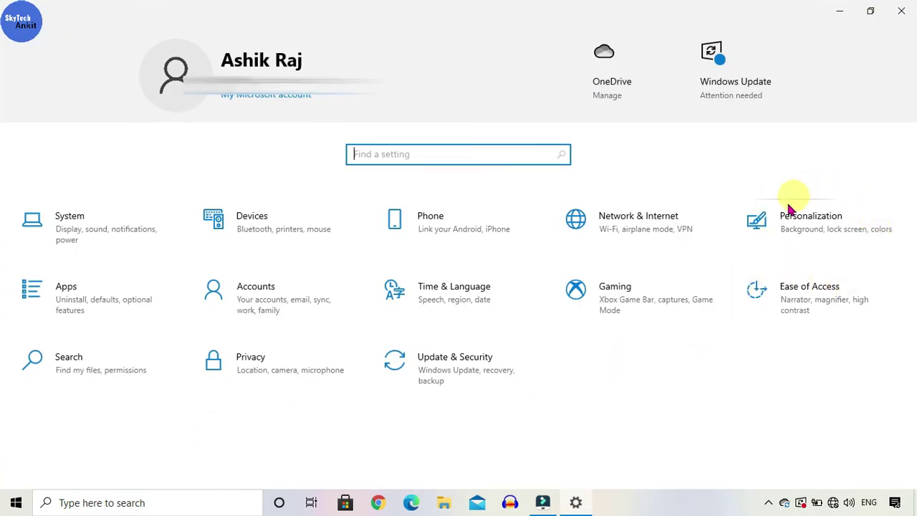
click(825, 228)
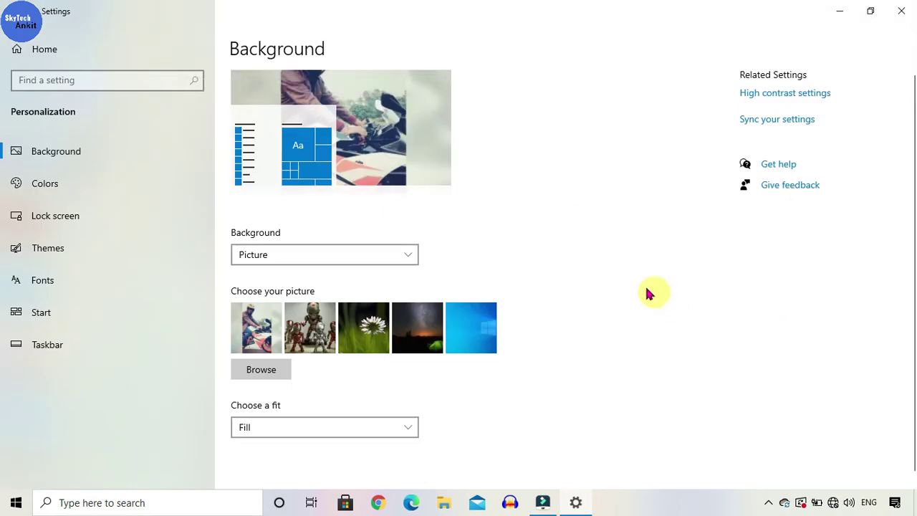
click(306, 331)
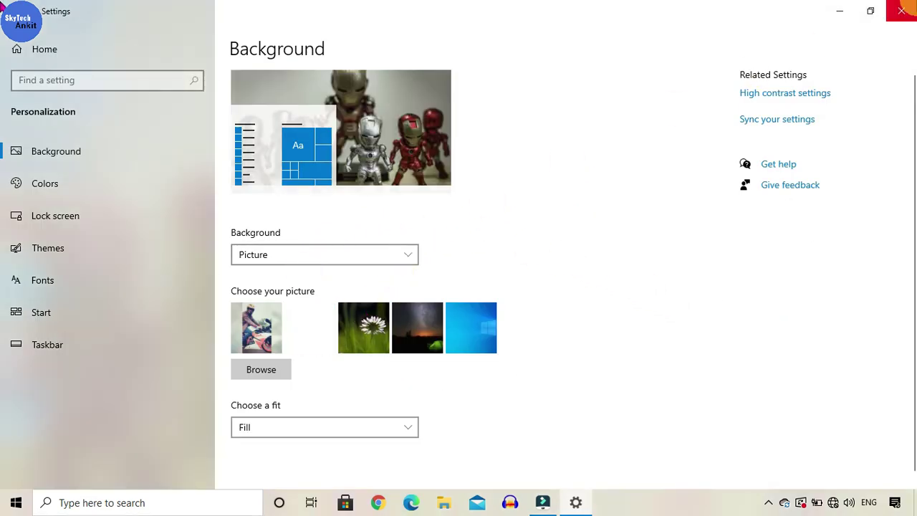
click(899, 9)
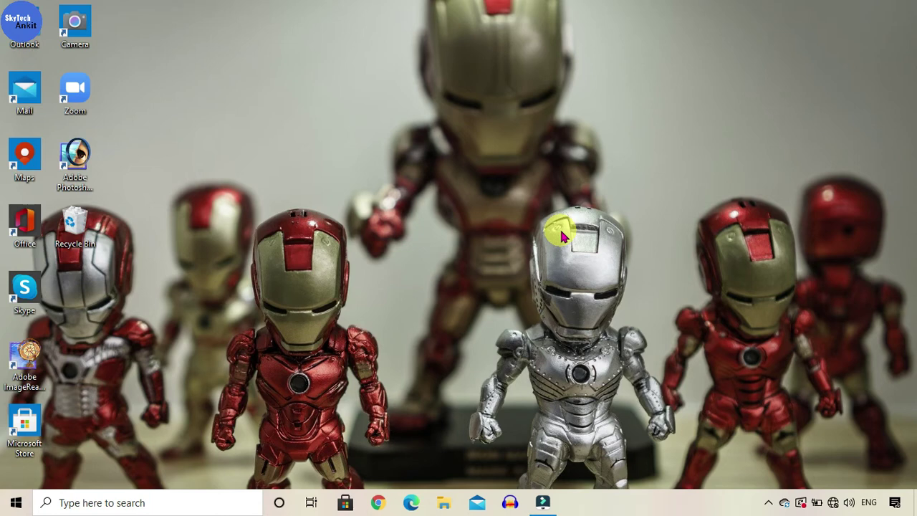
Step: Switch to File Explorer and set daisy-6159114_1920.jpg in the Downloads folder as the desktop background
click(443, 503)
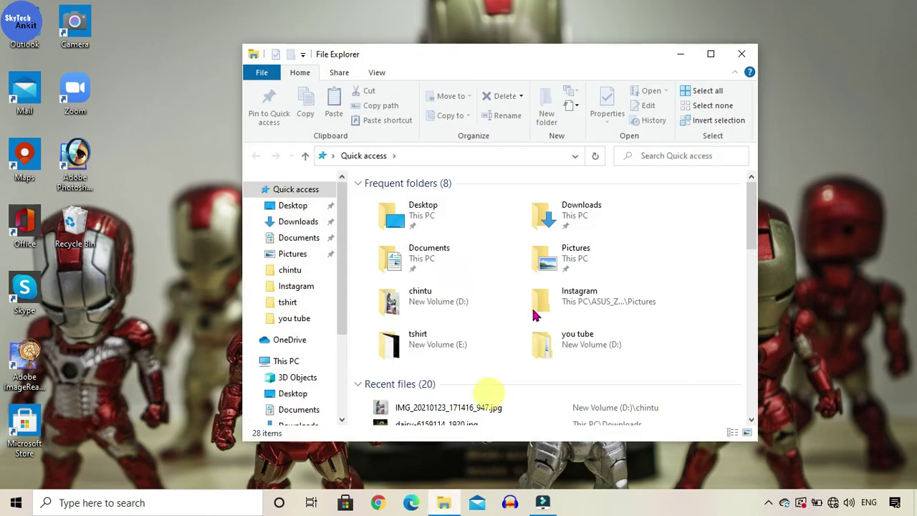
click(711, 55)
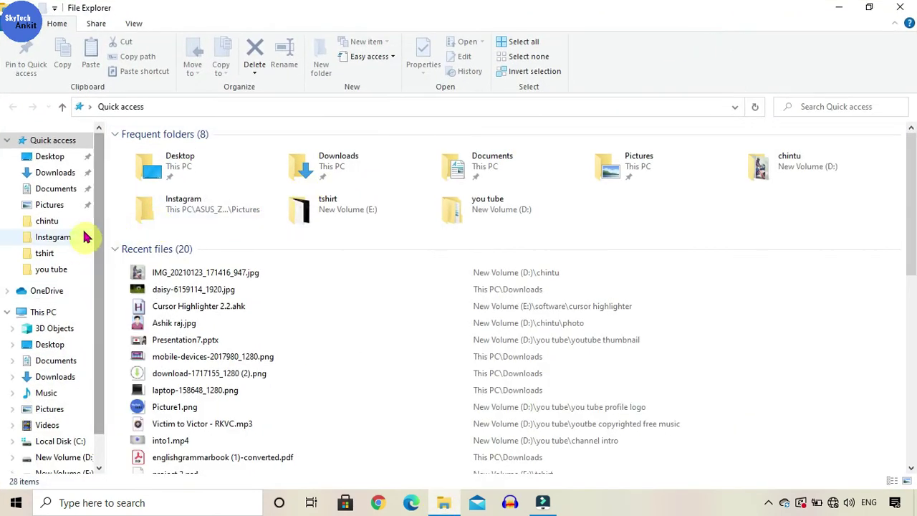
click(65, 174)
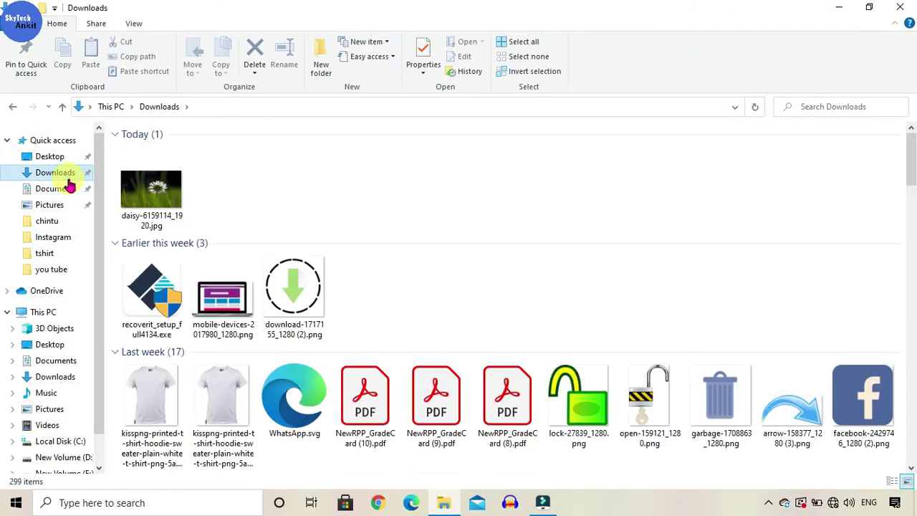
click(156, 192)
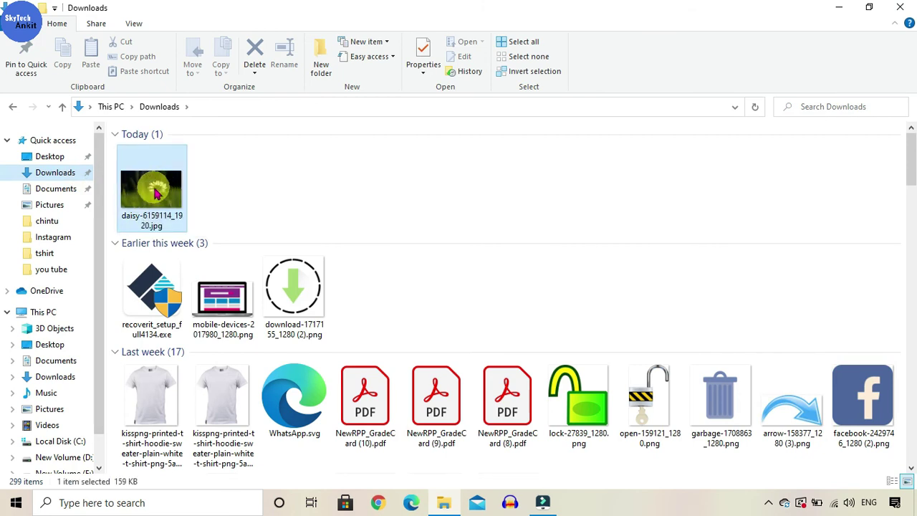
right_click(155, 190)
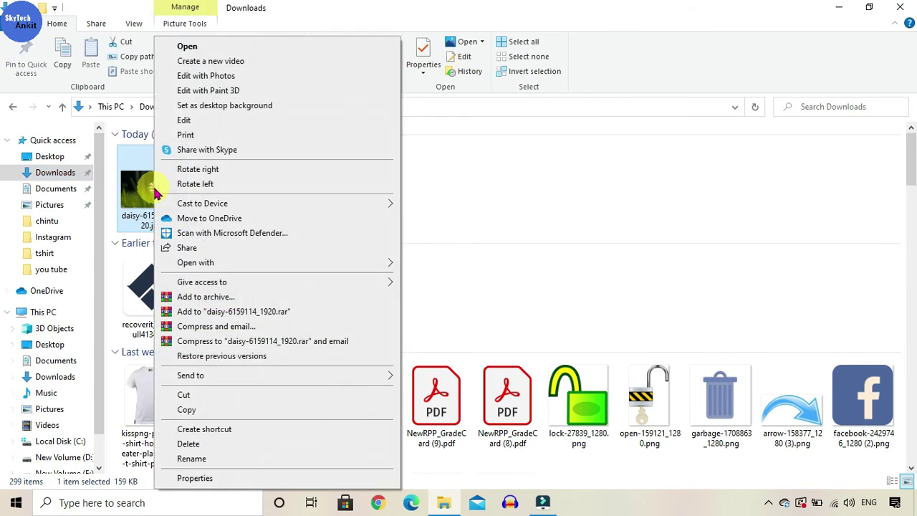
click(250, 106)
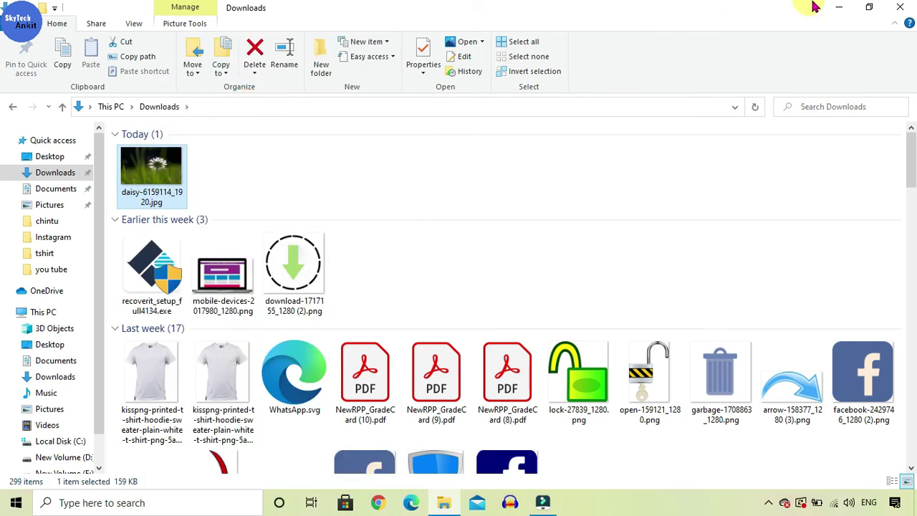
click(839, 7)
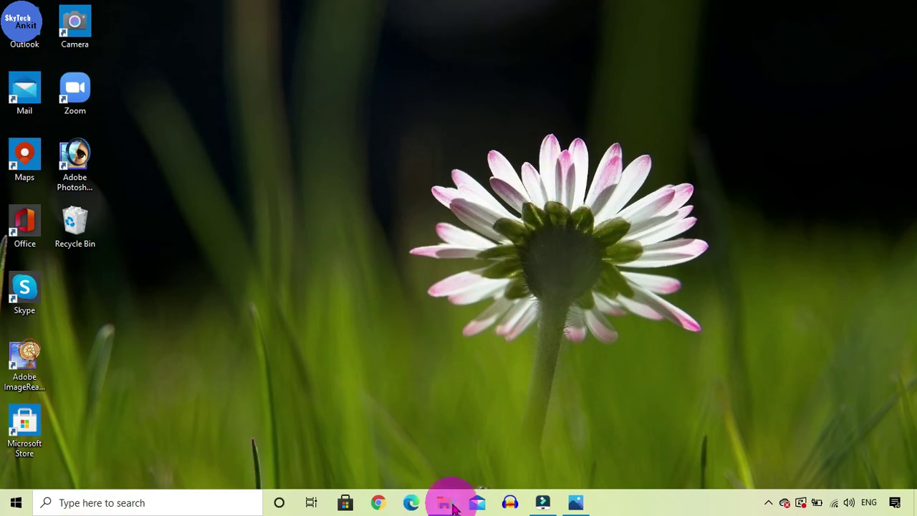
Step: Open daisy-6159114_1920.jpg from Downloads in the photo viewer and set it as the desktop background from there
click(446, 503)
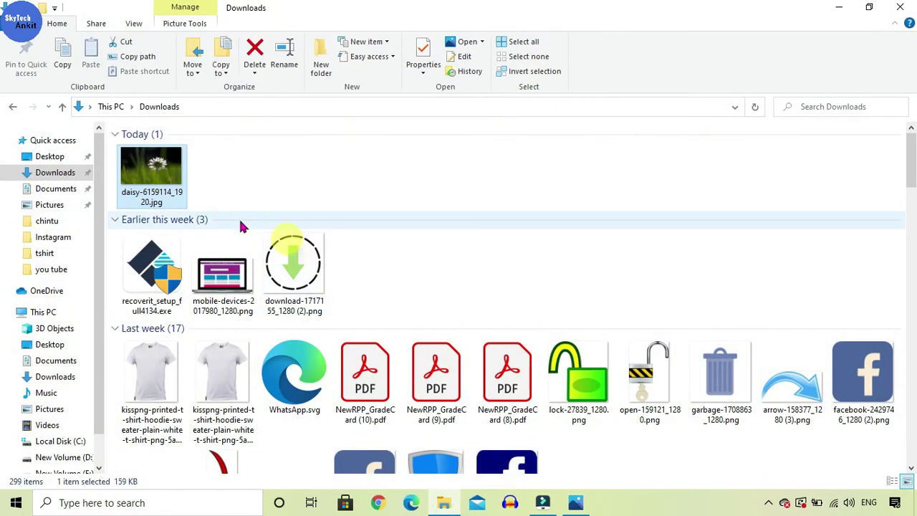
double_click(159, 188)
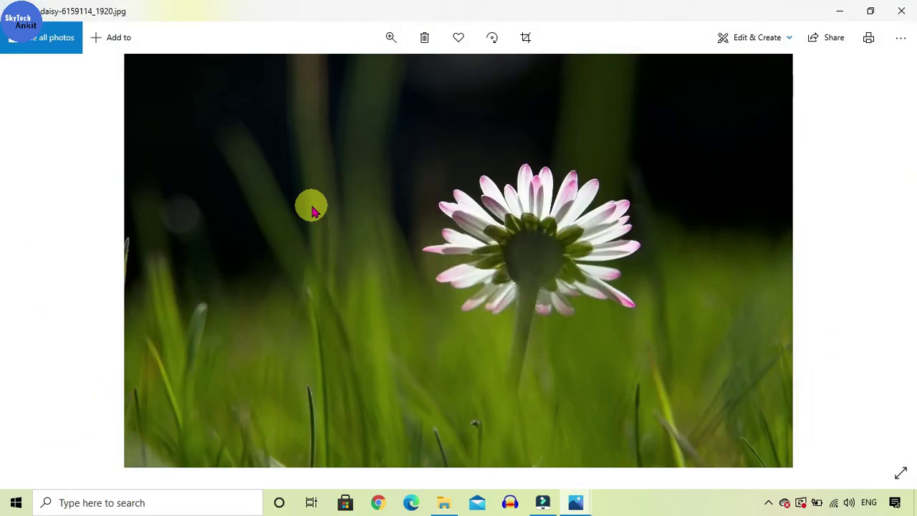
right_click(312, 209)
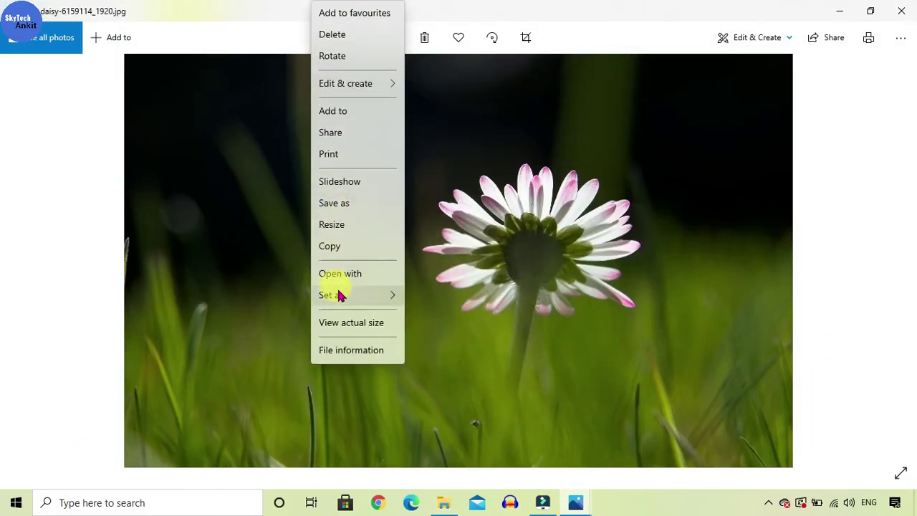
mouse_move(330, 296)
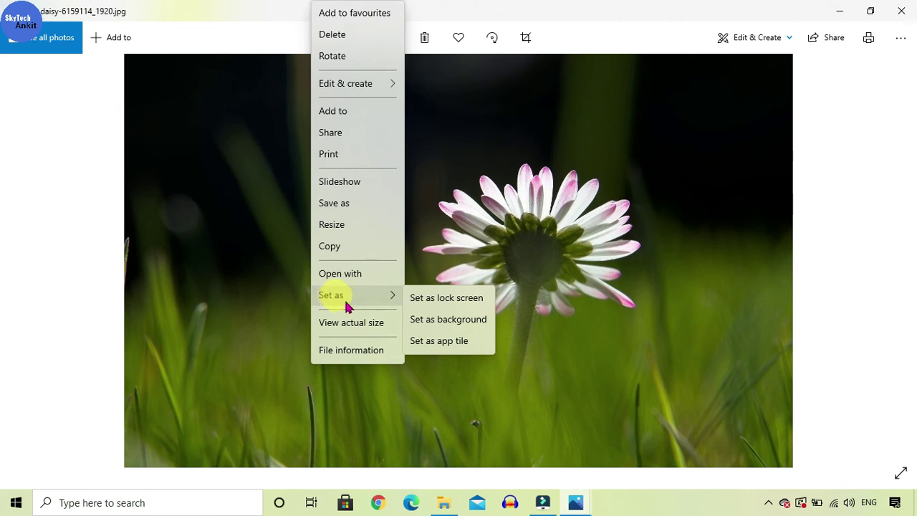
click(436, 319)
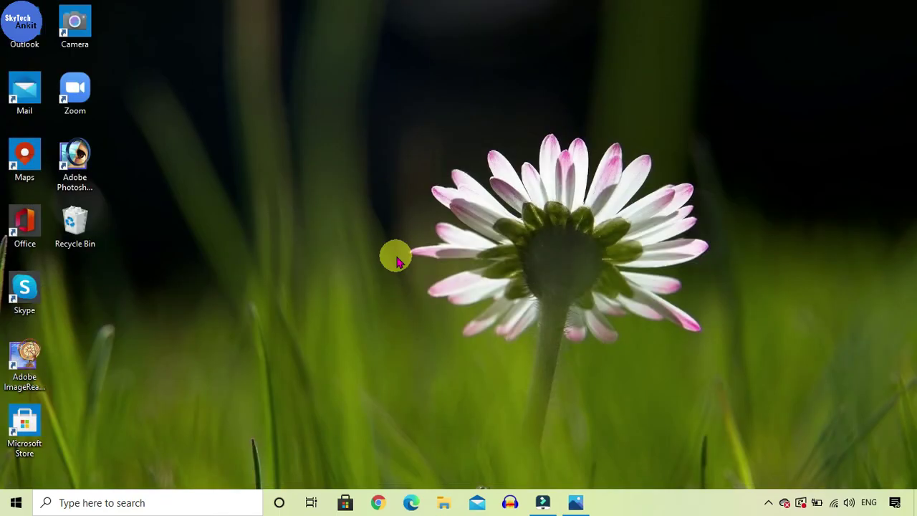